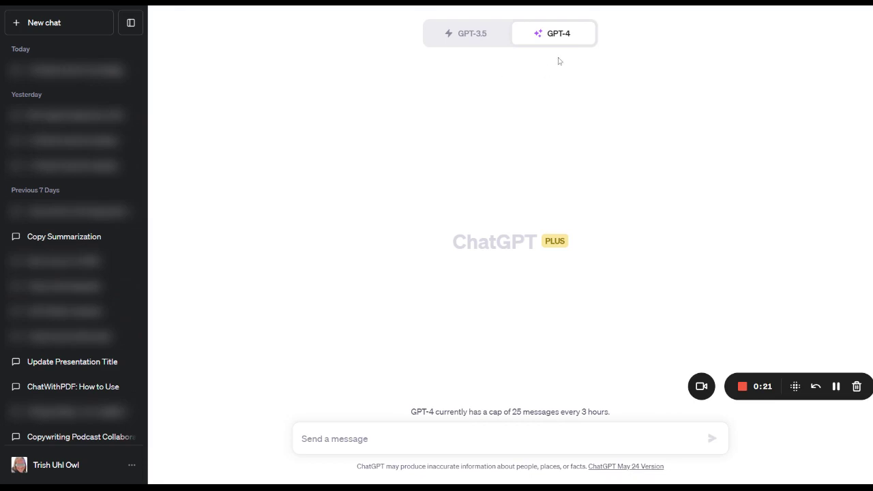
- Switch the GPT-4 chat to the Code Interpreter (Beta) mode
{"action": "mouse_move", "coordinate": [556, 39]}
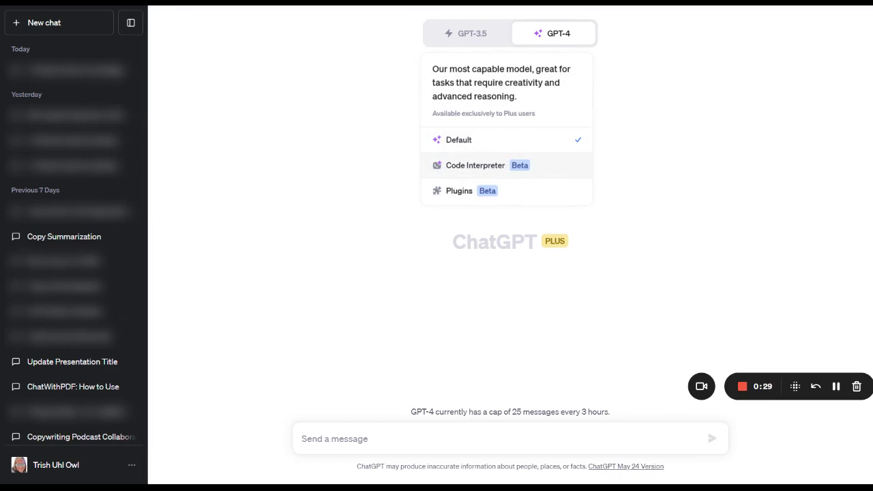
{"action": "left_click", "coordinate": [533, 170]}
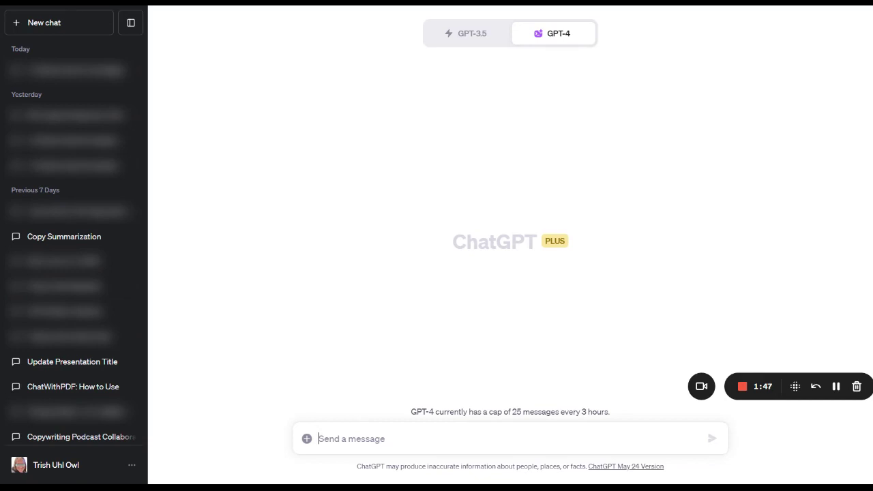
- Paste the prepared paired t-test help request and send it
{"action": "type", "text": "hi! I'm a teacher. I have an Excel file containing three (3) sets of students' test scores, including pre-test, post-test, and 30 days after training. I'd like to use a paired t-test to determine if a) knowledge was gained and b) if knowledge was retained over time. Can you help me?"}
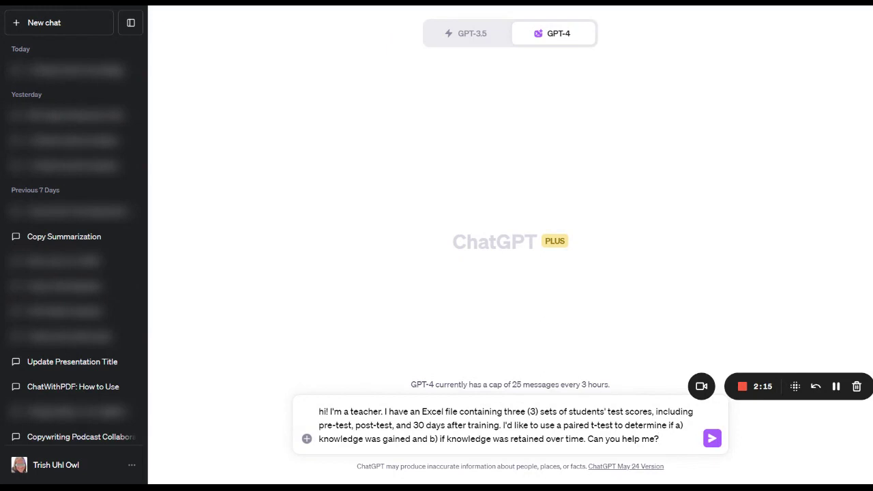
{"action": "left_click", "coordinate": [716, 442]}
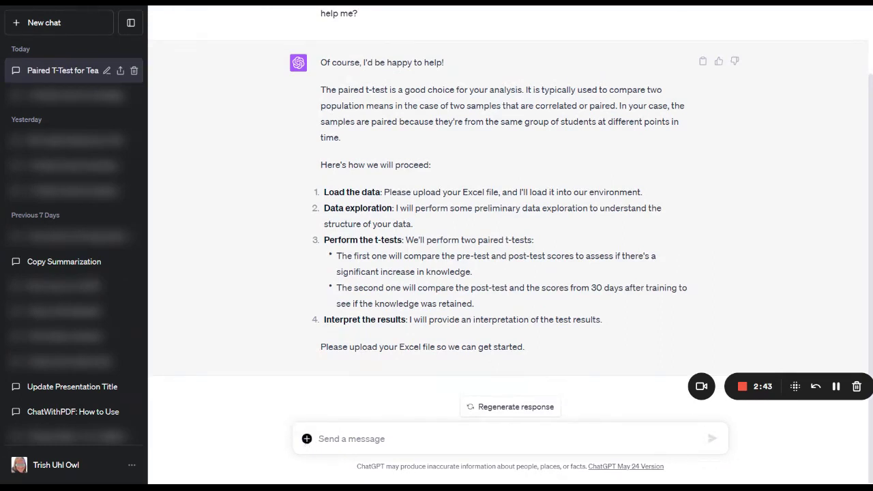
- Attach STUDENT DATA ONLY 20230708.xlsx to the message box
{"action": "key", "text": "Return"}
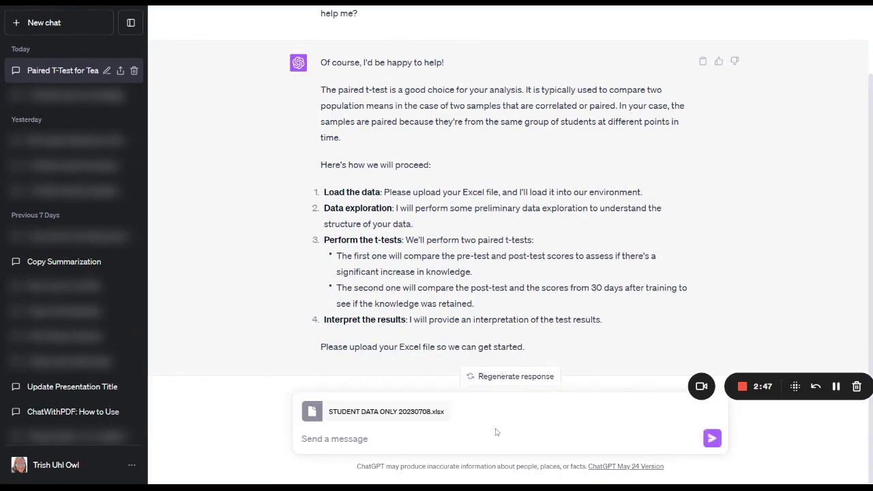
- Send the attached student data file for the paired t-test analysis
{"action": "left_click", "coordinate": [711, 438]}
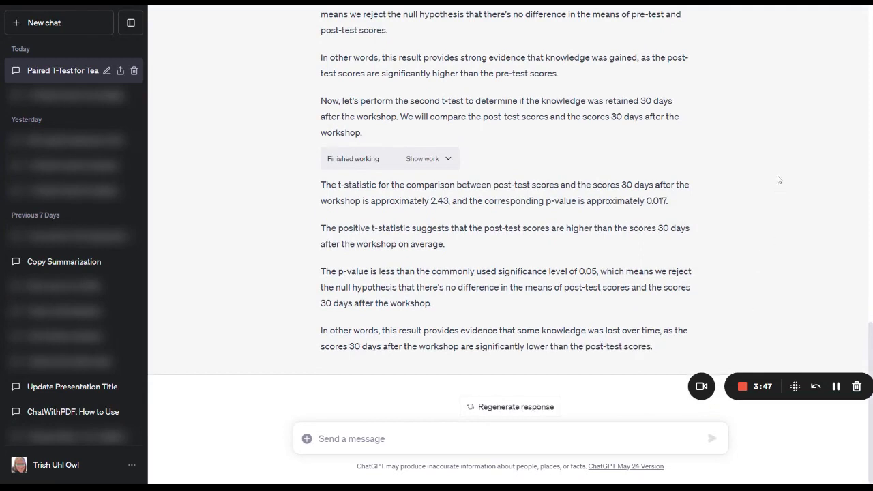
- Highlight the negative t-statistic and knowledge-gained sentences, then scroll to the post vs 30-day result
{"action": "scroll", "coordinate": [778, 180], "scroll_direction": "up", "scroll_amount": 3}
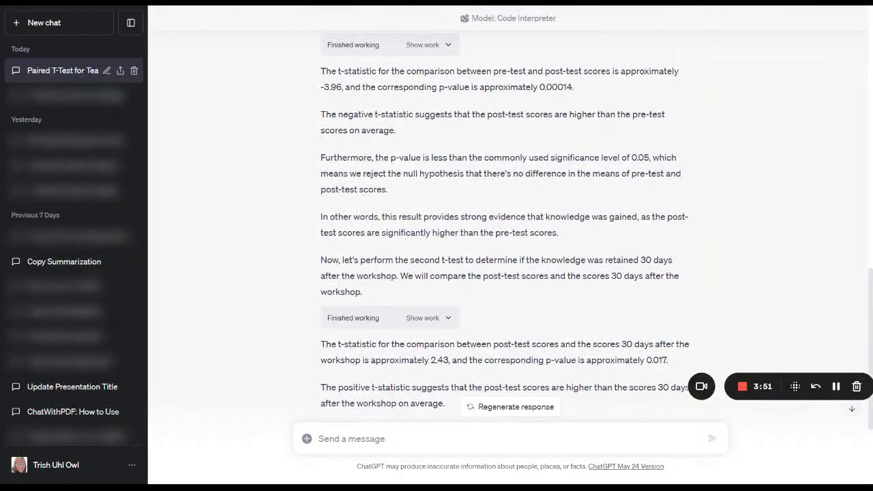
{"action": "left_click_drag", "start_coordinate": [320, 114], "coordinate": [419, 134]}
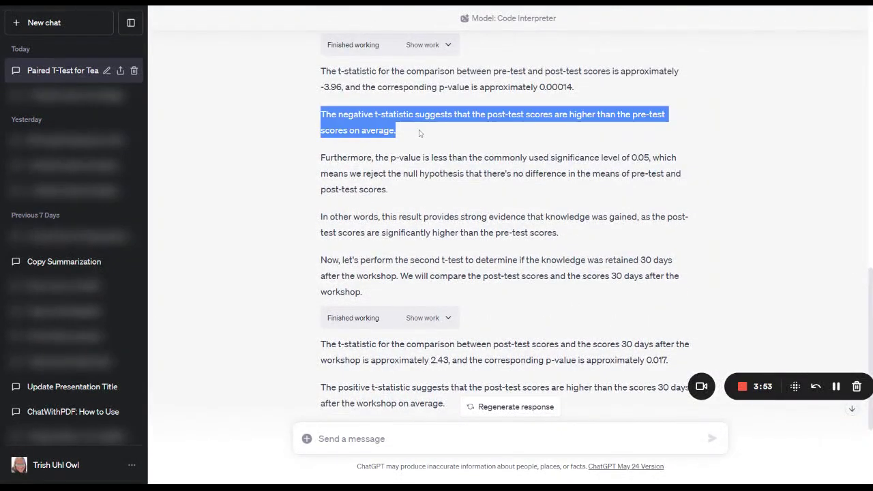
{"action": "left_click", "coordinate": [477, 136]}
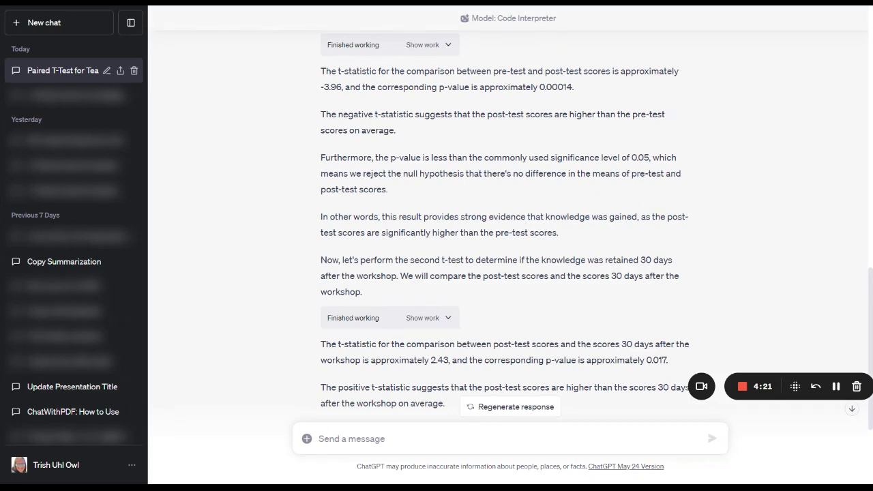
{"action": "left_click_drag", "start_coordinate": [318, 223], "coordinate": [571, 234]}
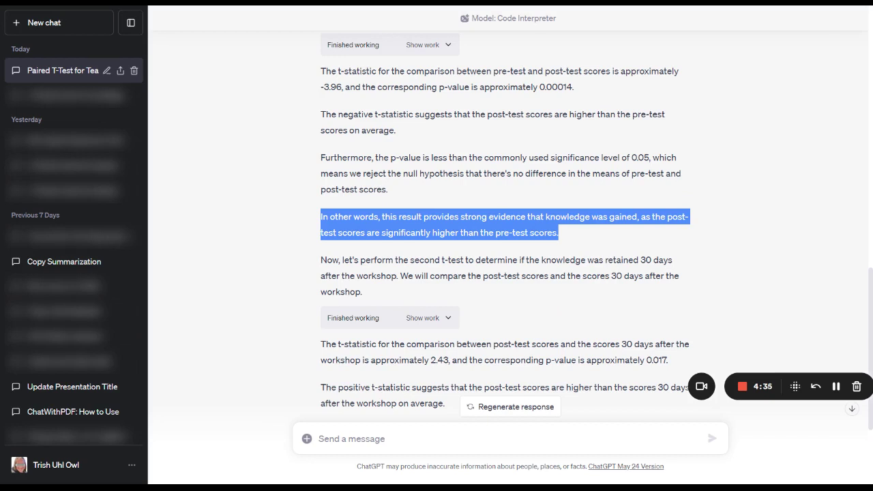
{"action": "left_click", "coordinate": [714, 203]}
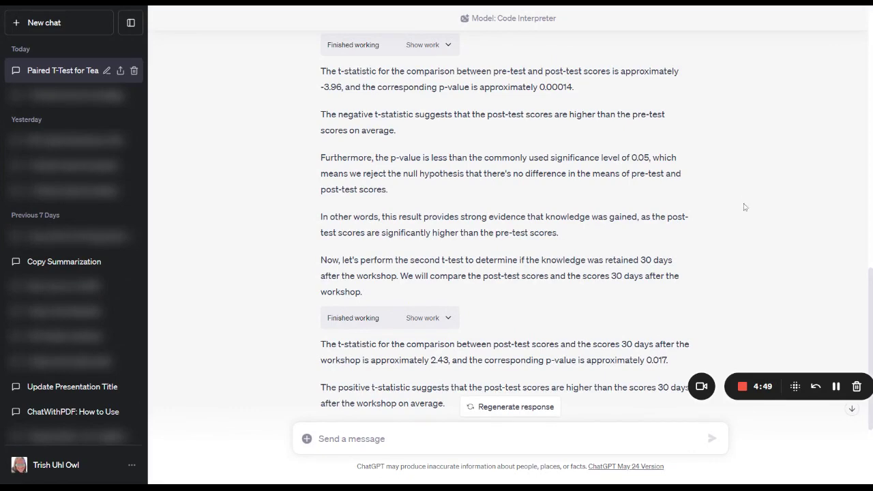
{"action": "scroll", "coordinate": [744, 207], "scroll_direction": "down", "scroll_amount": 3}
{"action": "scroll", "coordinate": [745, 207], "scroll_direction": "down", "scroll_amount": 2}
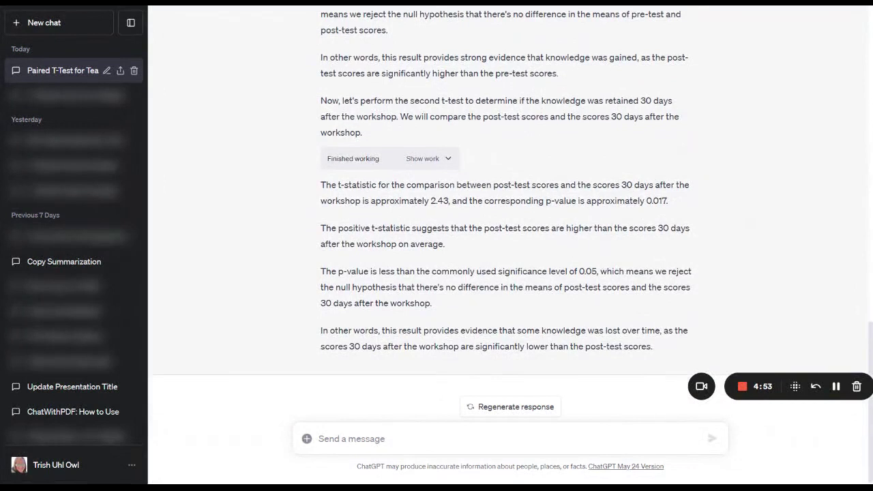
{"action": "scroll", "coordinate": [512, 245], "scroll_direction": "up", "scroll_amount": 1}
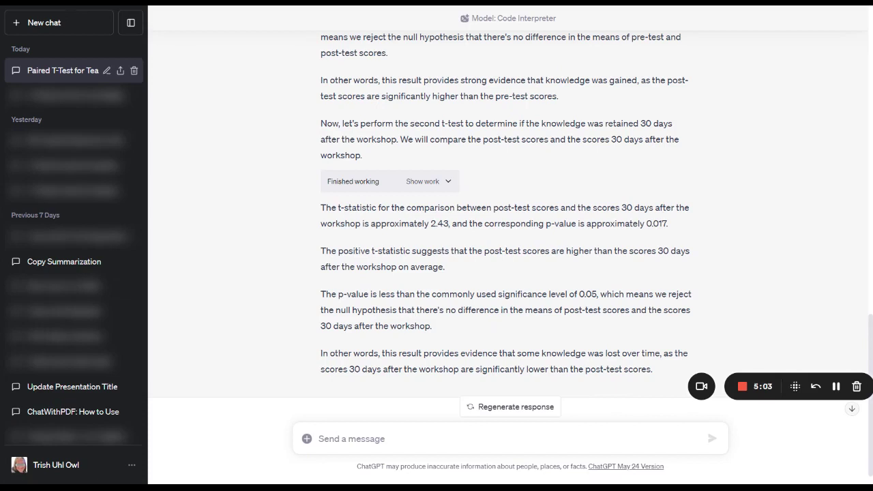
{"action": "scroll", "coordinate": [510, 245], "scroll_direction": "down", "scroll_amount": 1}
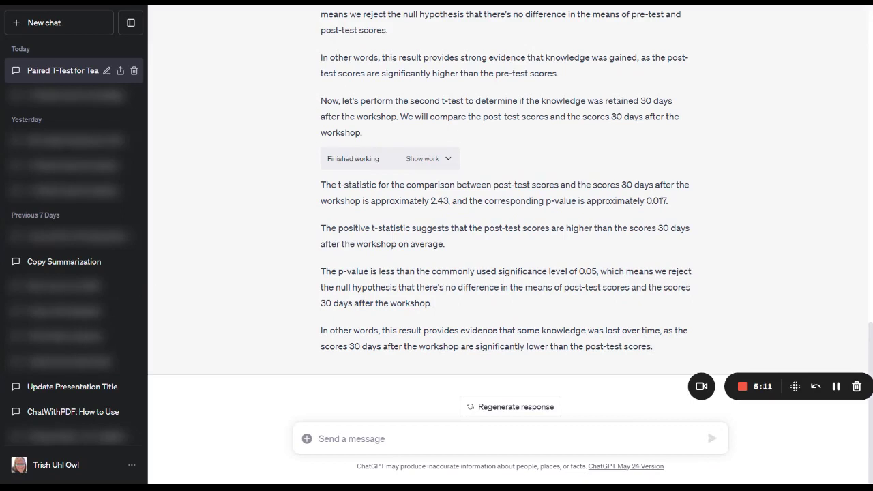
{"action": "left_click_drag", "start_coordinate": [318, 103], "coordinate": [683, 101]}
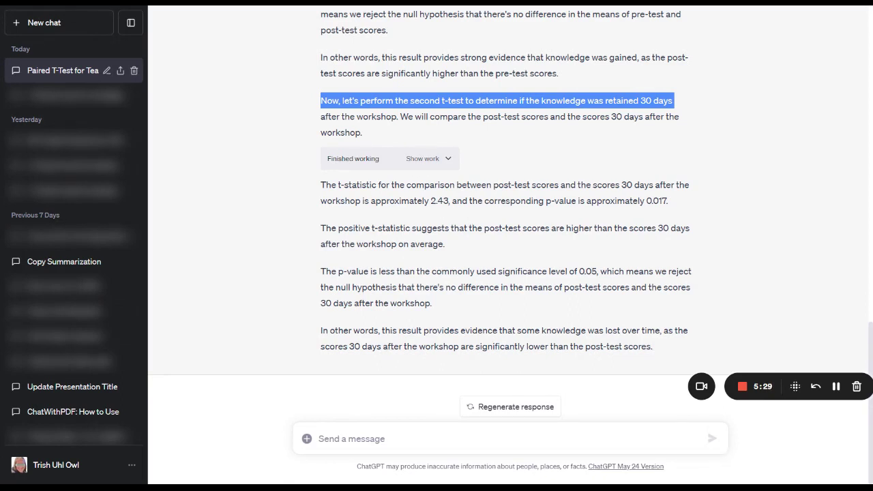
{"action": "left_click", "coordinate": [443, 222]}
{"action": "left_click_drag", "start_coordinate": [320, 188], "coordinate": [690, 197]}
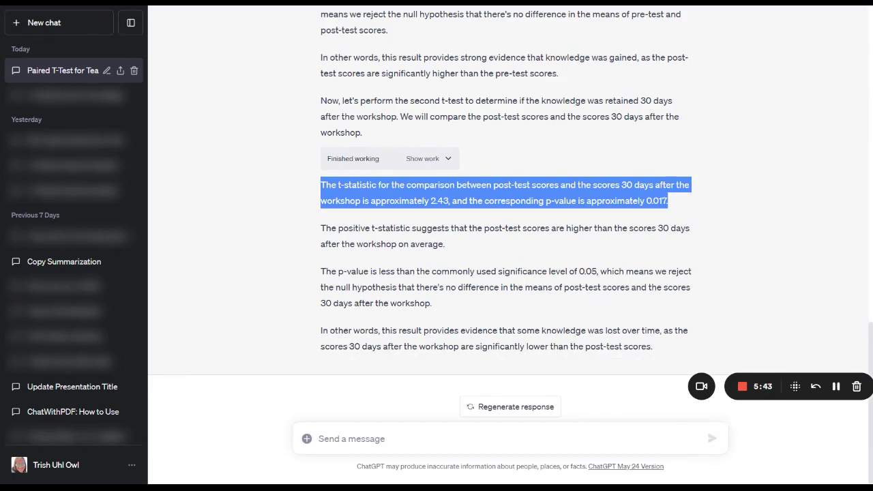
{"action": "left_click", "coordinate": [506, 253]}
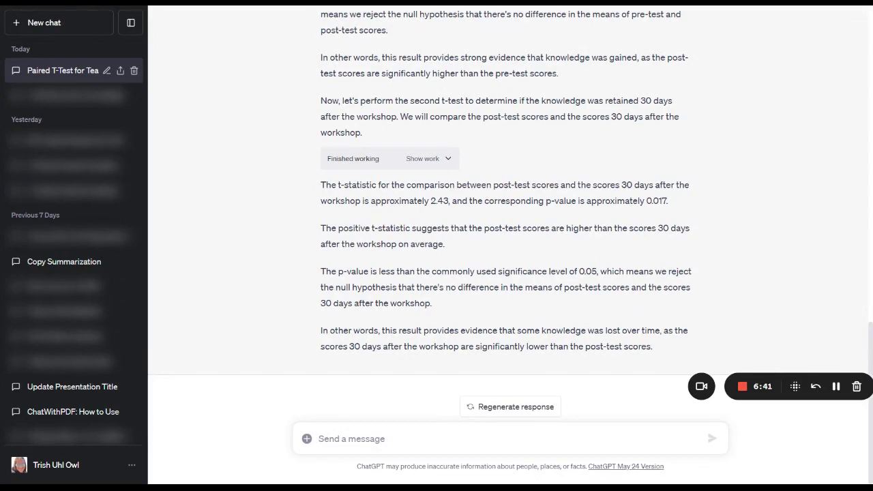
- Type 'what about paired t-test for 30 days after and pre-test - what would that tell us'
{"action": "type", "text": "what abou"}
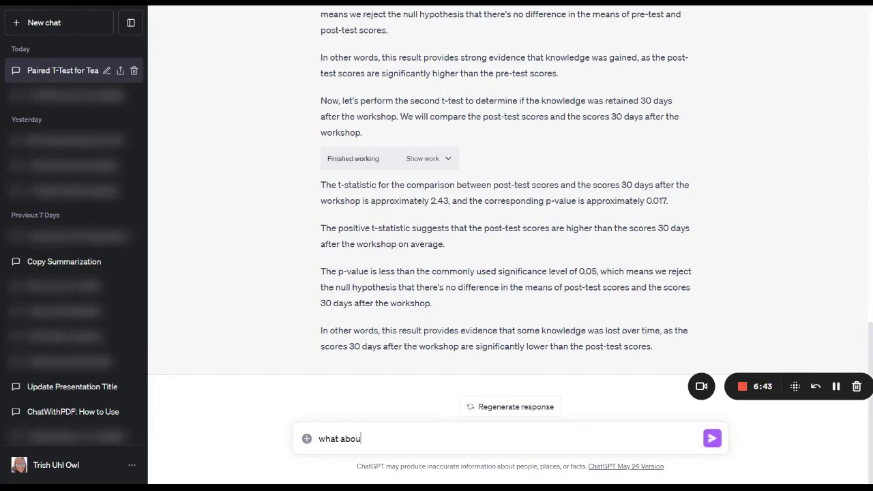
{"action": "type", "text": "t paired t-test for 30 days"}
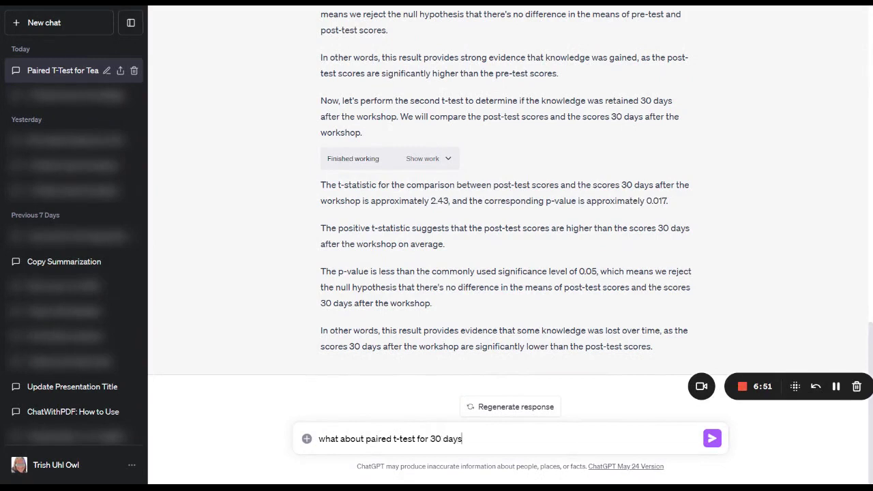
{"action": "type", "text": " after and pre-test - what would would that tel"}
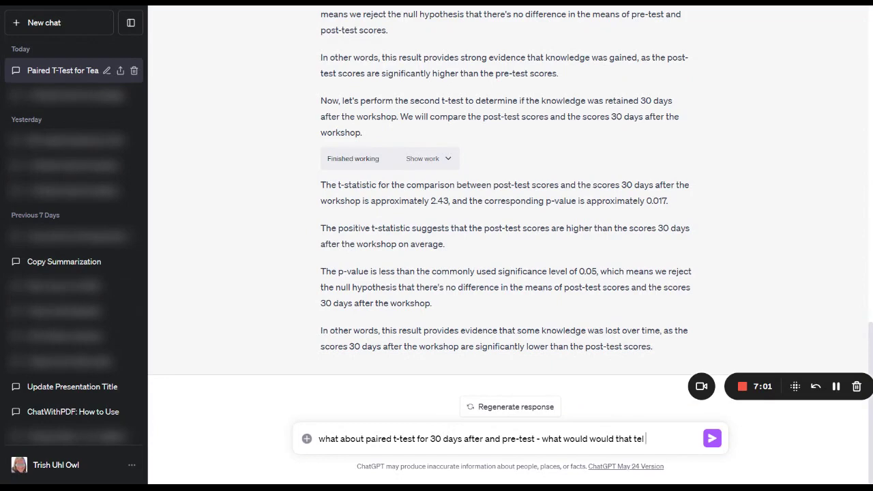
{"action": "type", "text": "l us"}
- Send the 30-days-after versus pre-test follow-up question
{"action": "key", "text": "Return"}
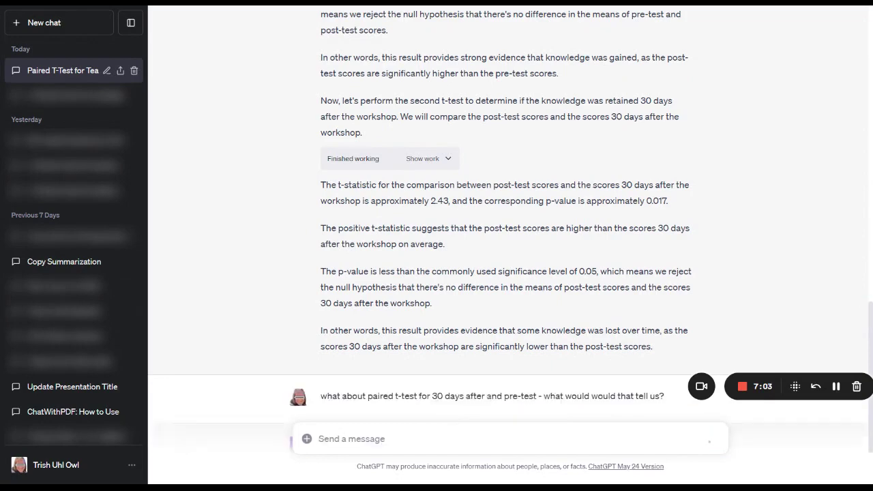